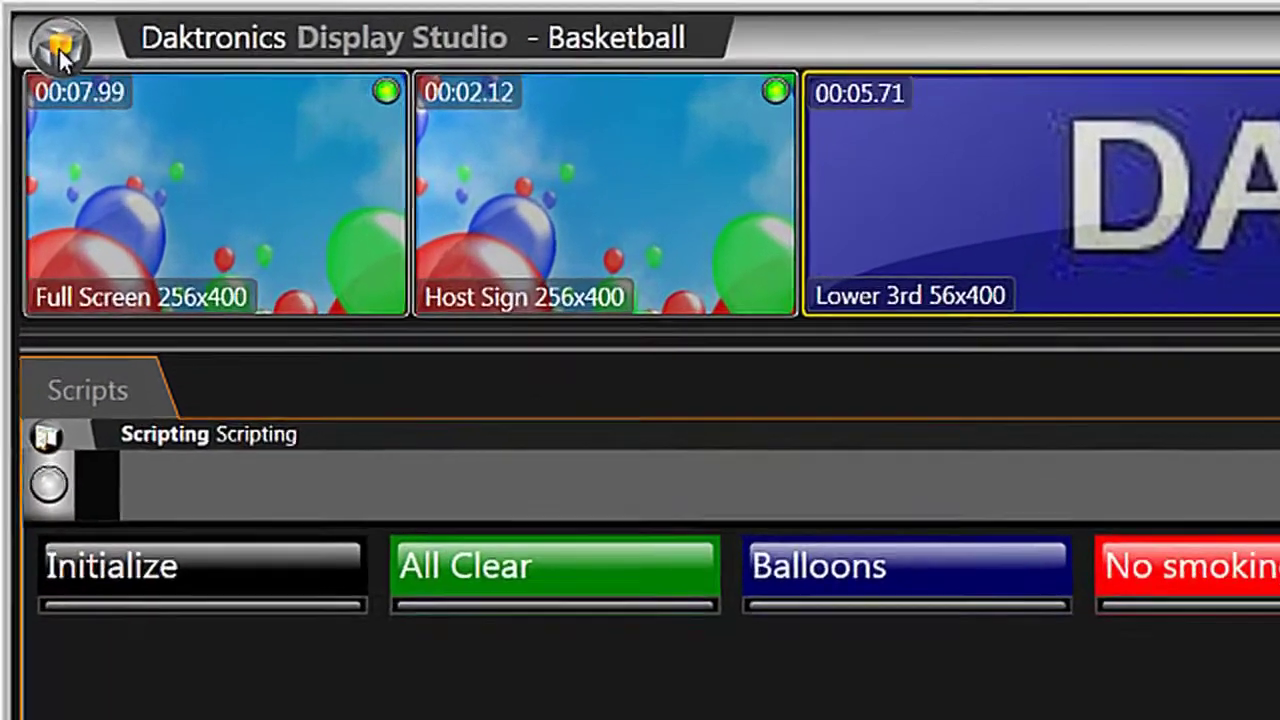
- View the Display Studio license details from the application menu
left_click(29, 23)
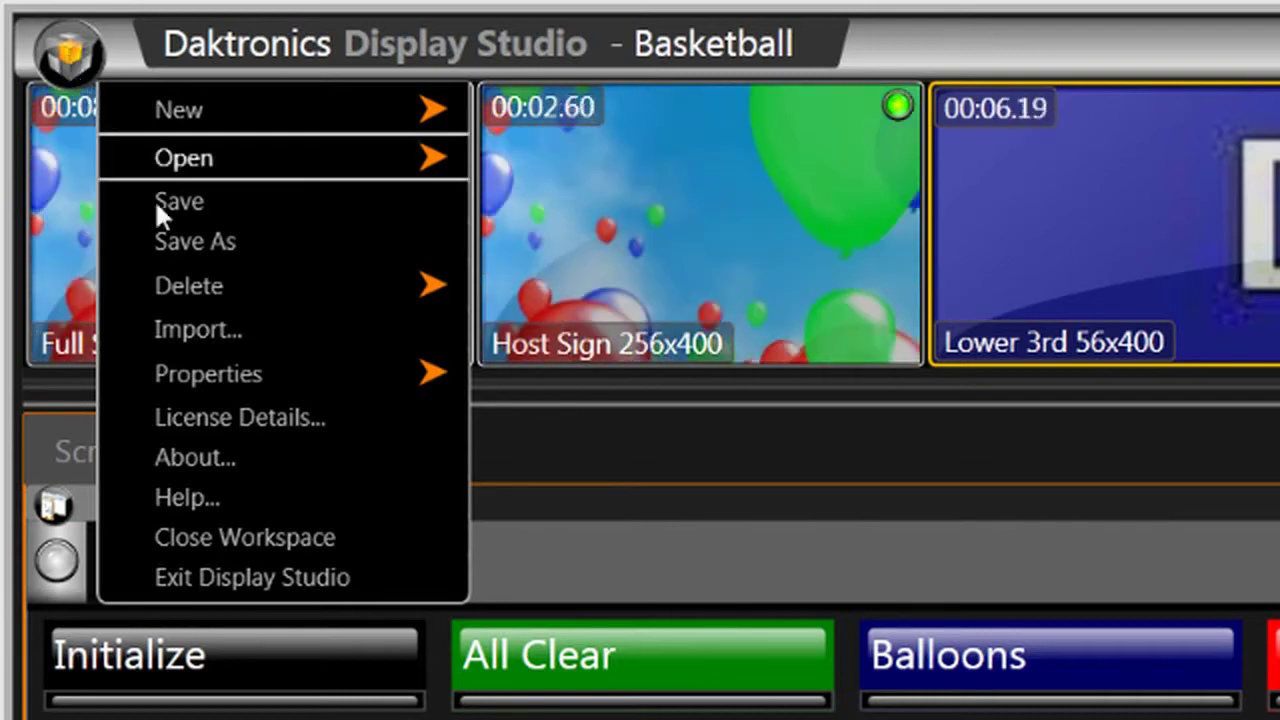
mouse_move(329, 380)
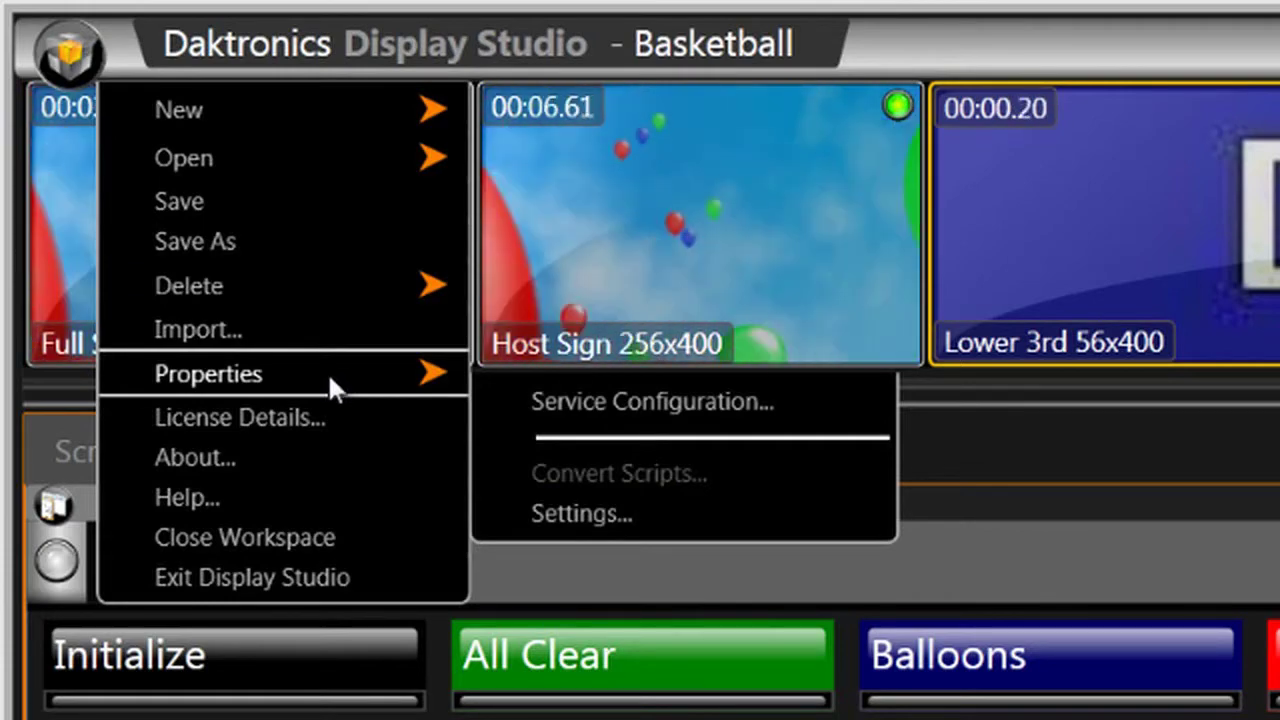
left_click(355, 416)
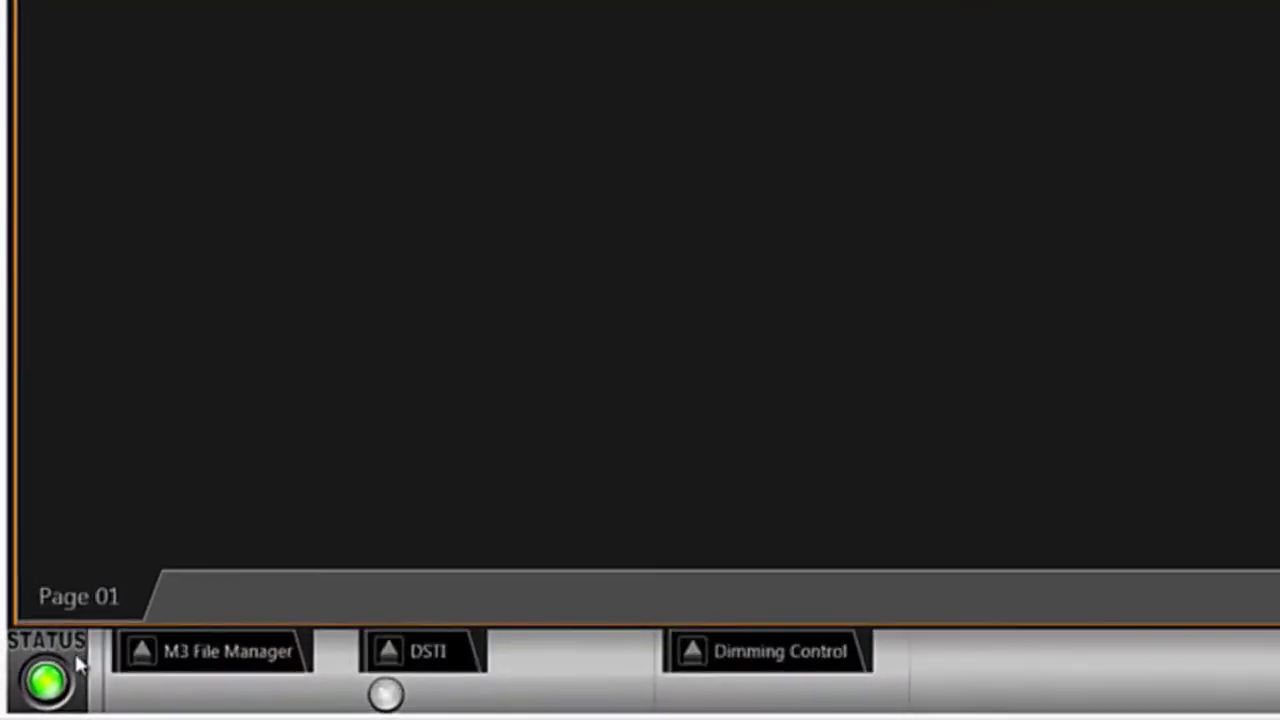
- Page through three system status messages, then launch Content Studio and open its file menu
left_click(30, 698)
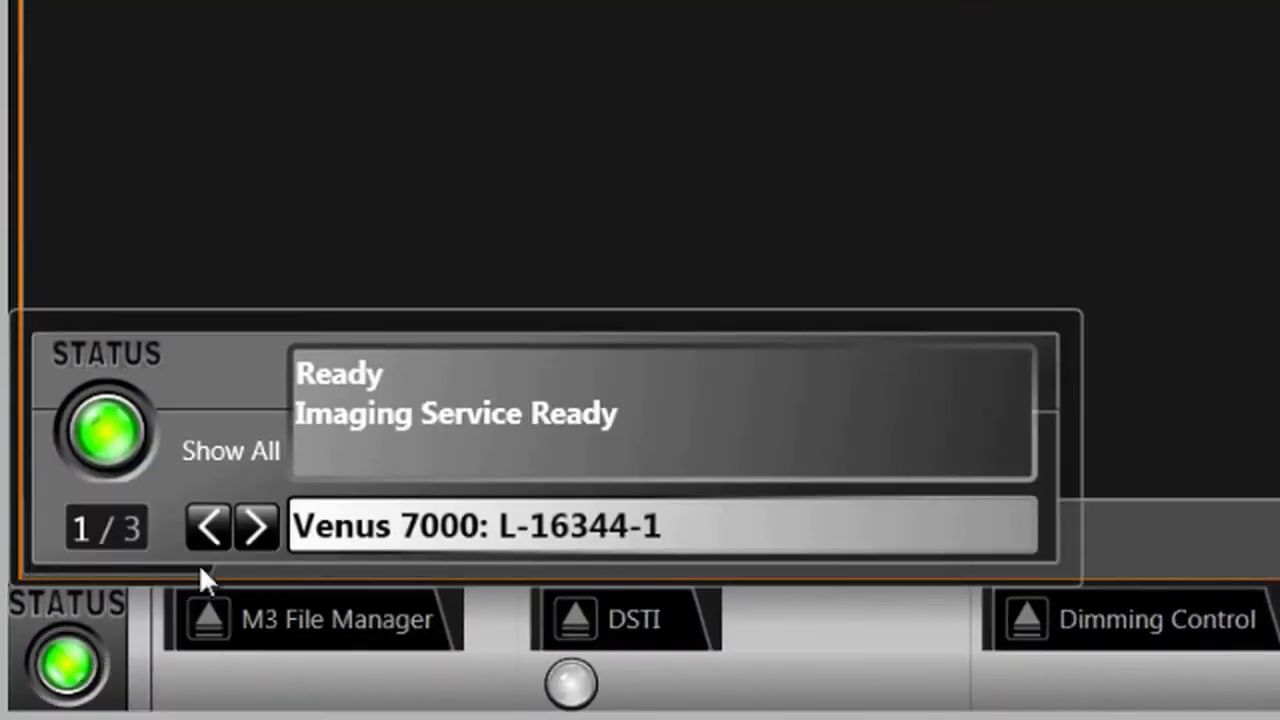
left_click(262, 532)
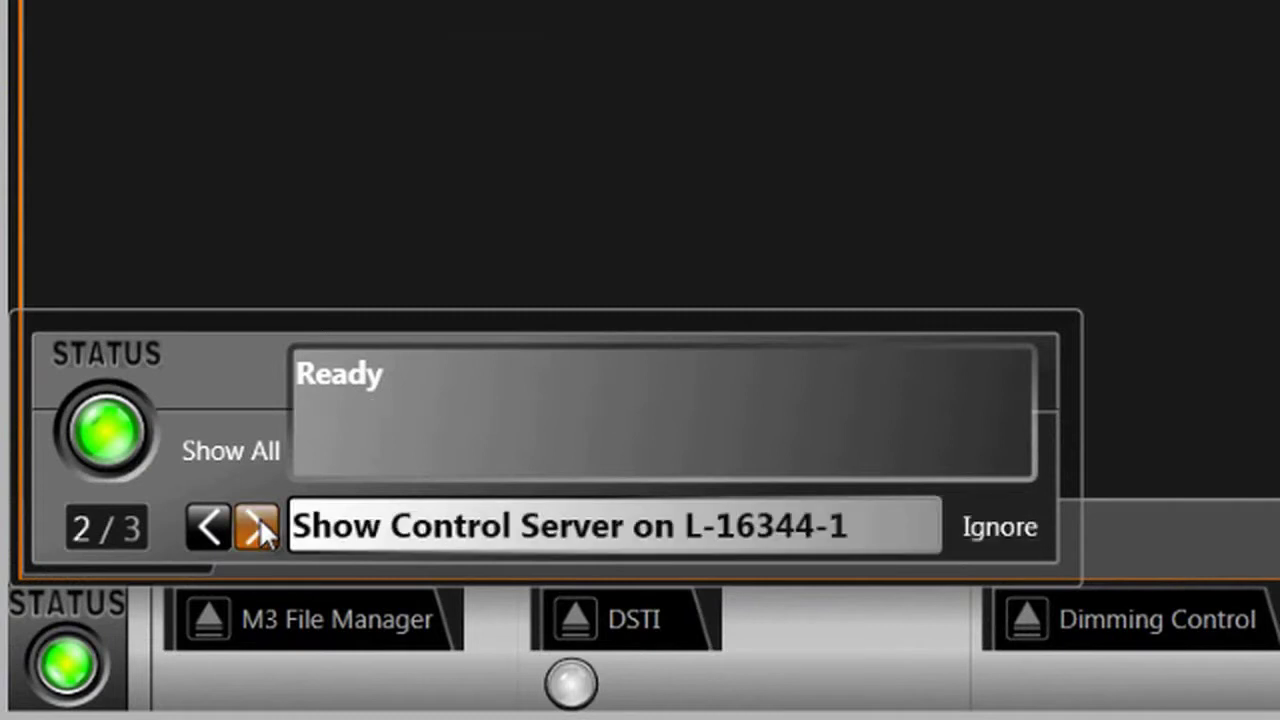
left_click(262, 532)
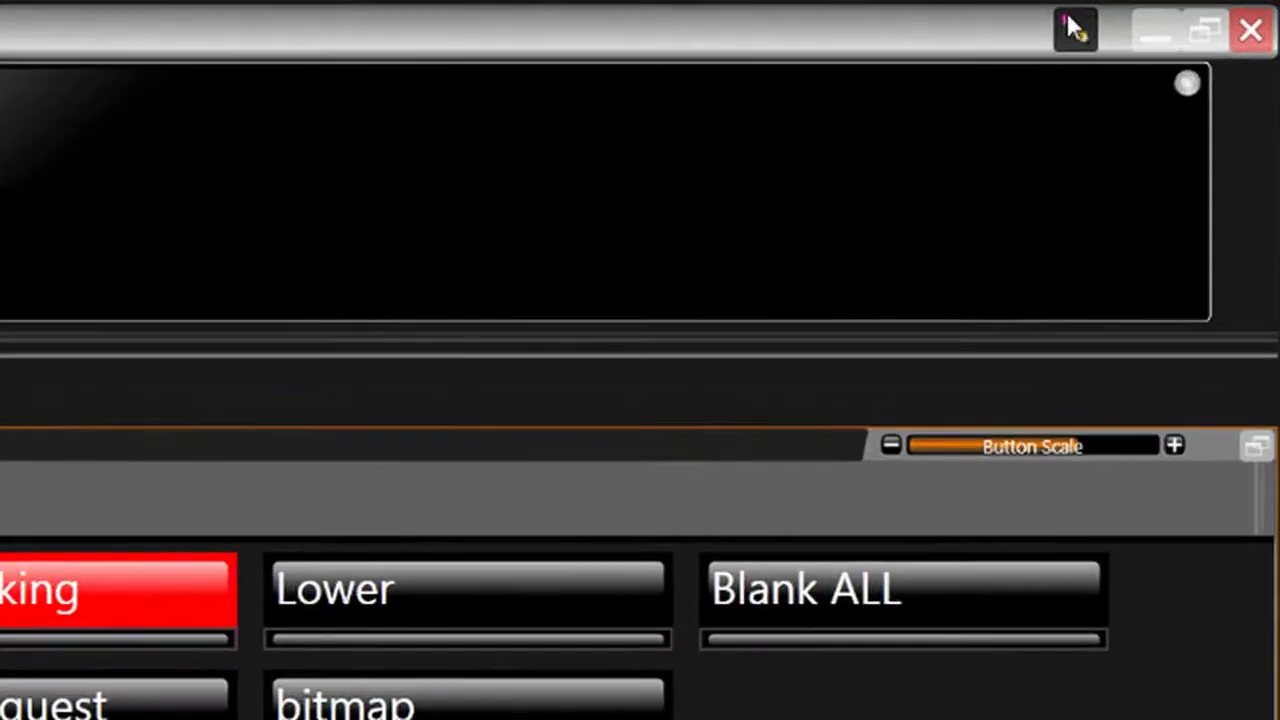
left_click(1070, 28)
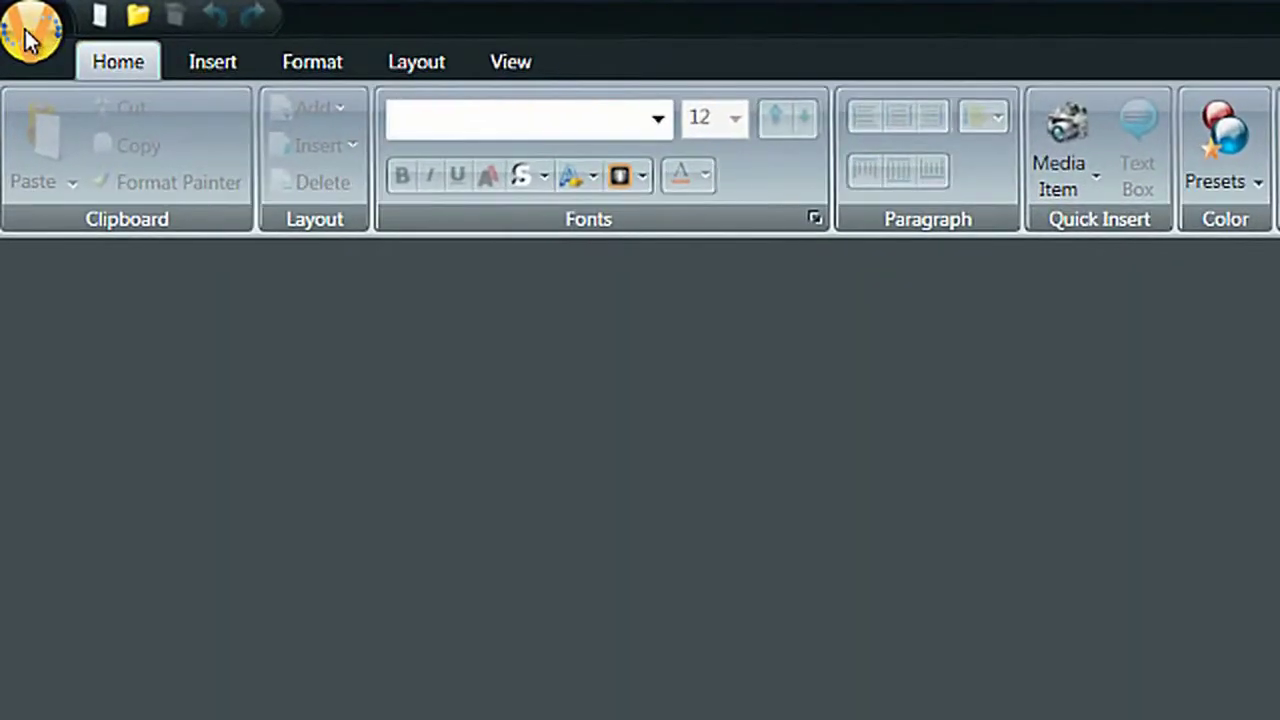
left_click(30, 38)
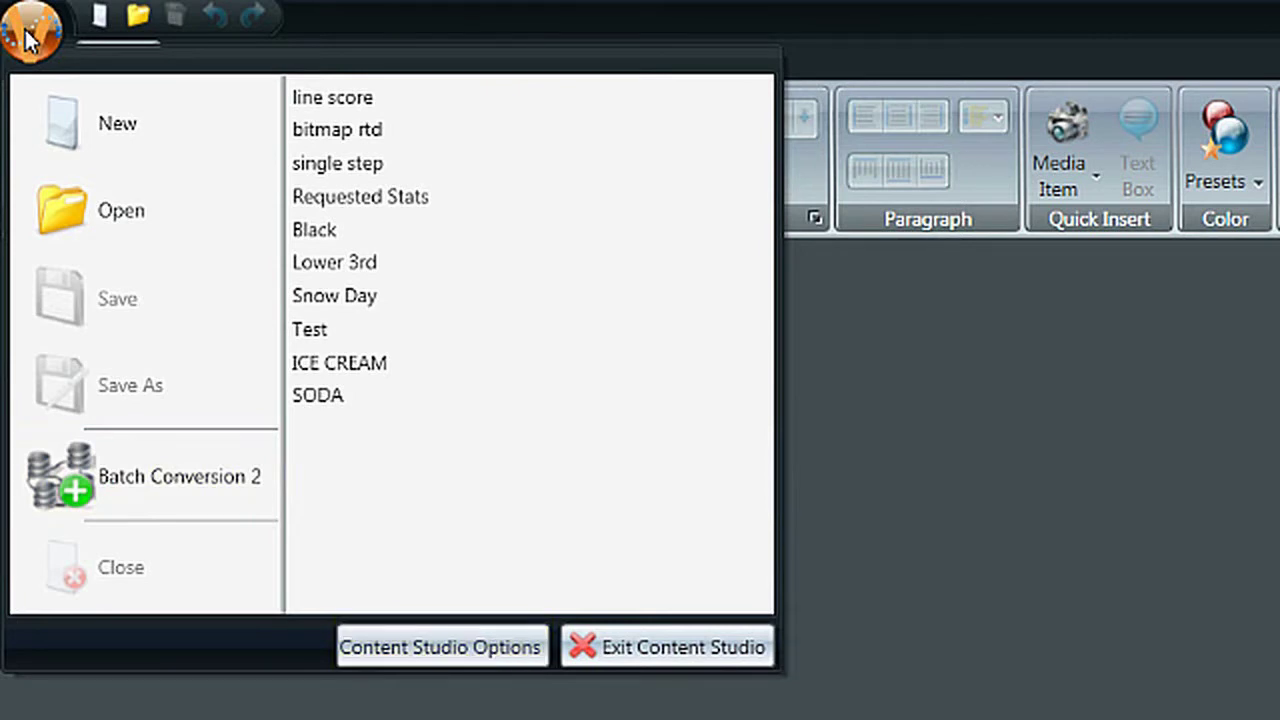
- Start a new presentation based on the Full Screen 256x400 display
left_click(83, 120)
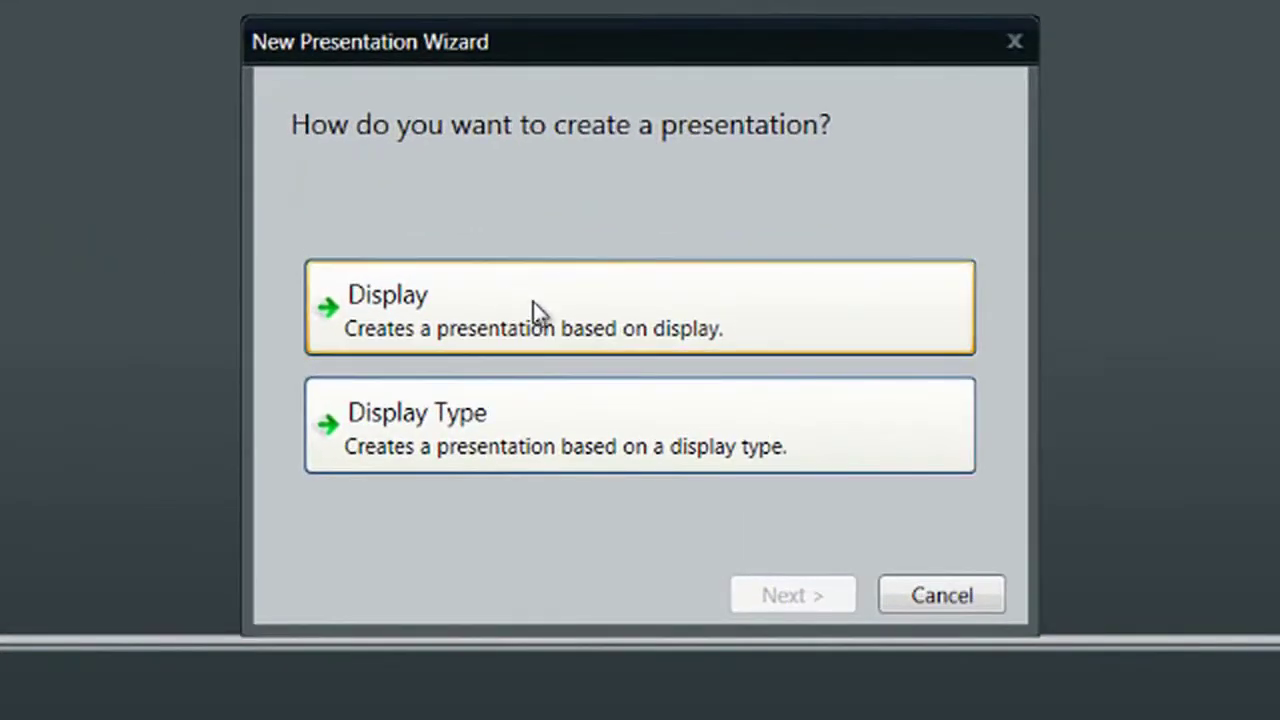
left_click(533, 304)
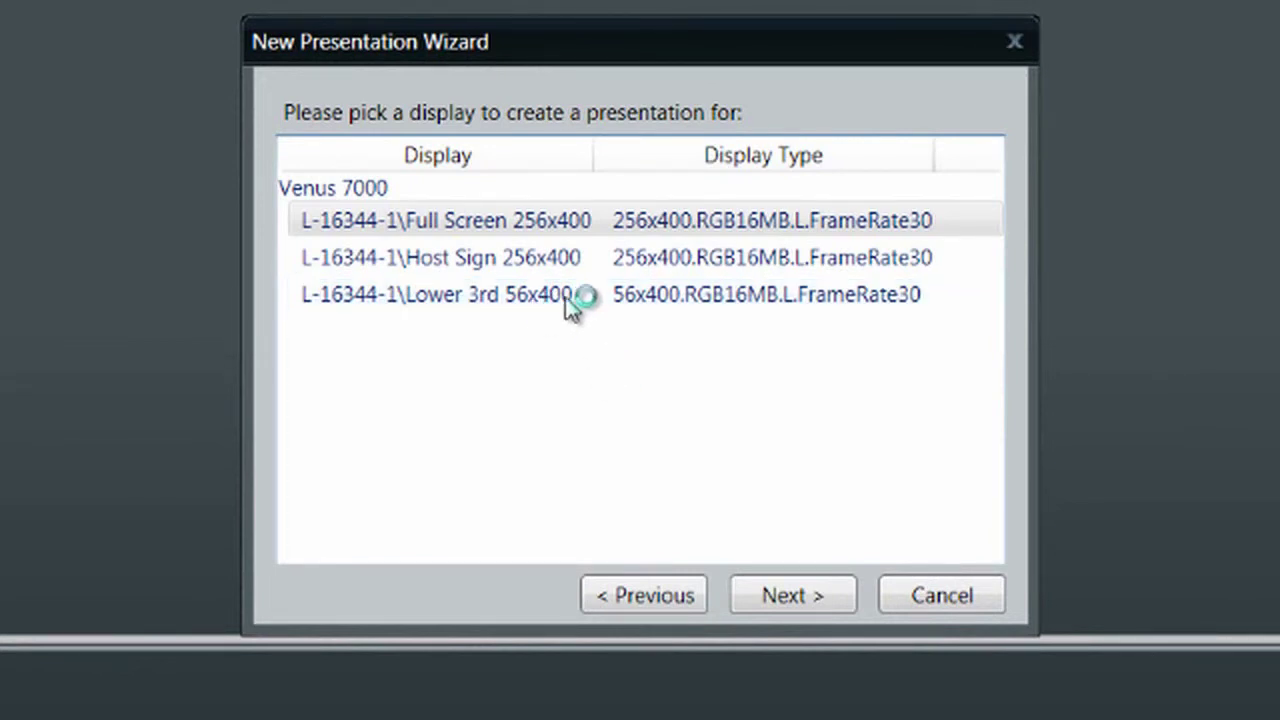
left_click(540, 222)
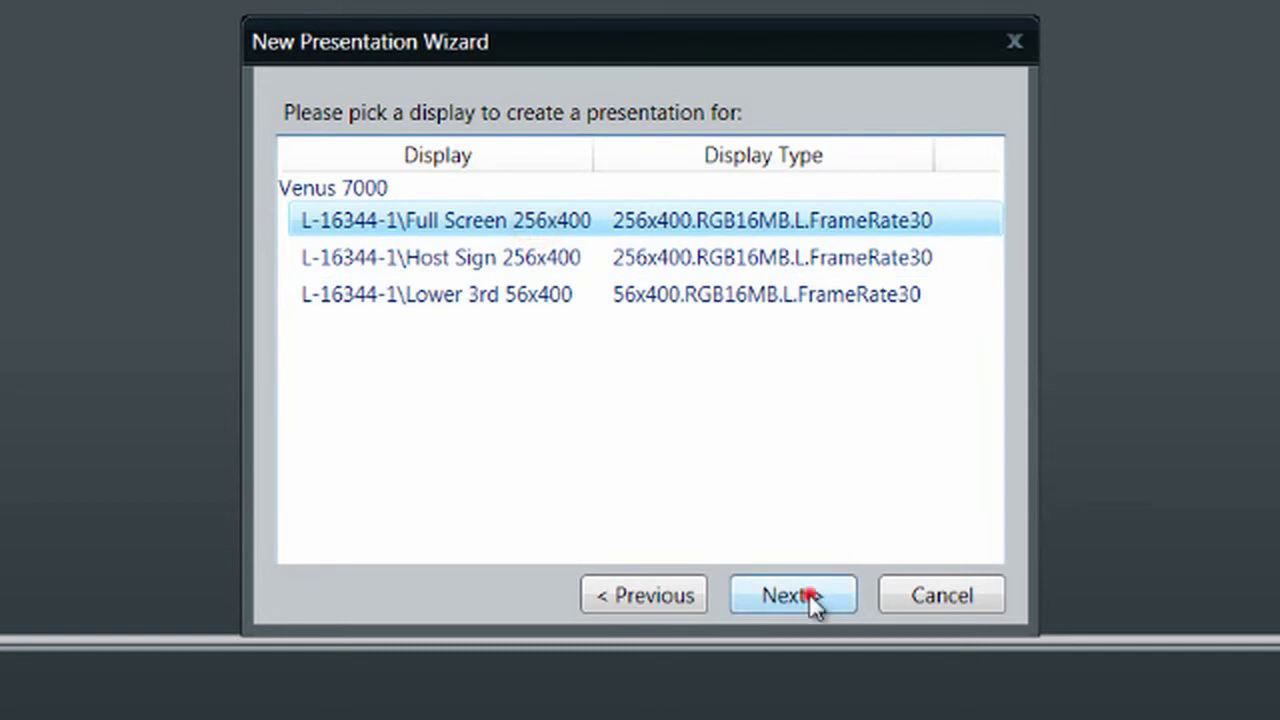
- Finish the wizard, preview the Media Item picture and video options, then show the Insert tab
left_click(812, 598)
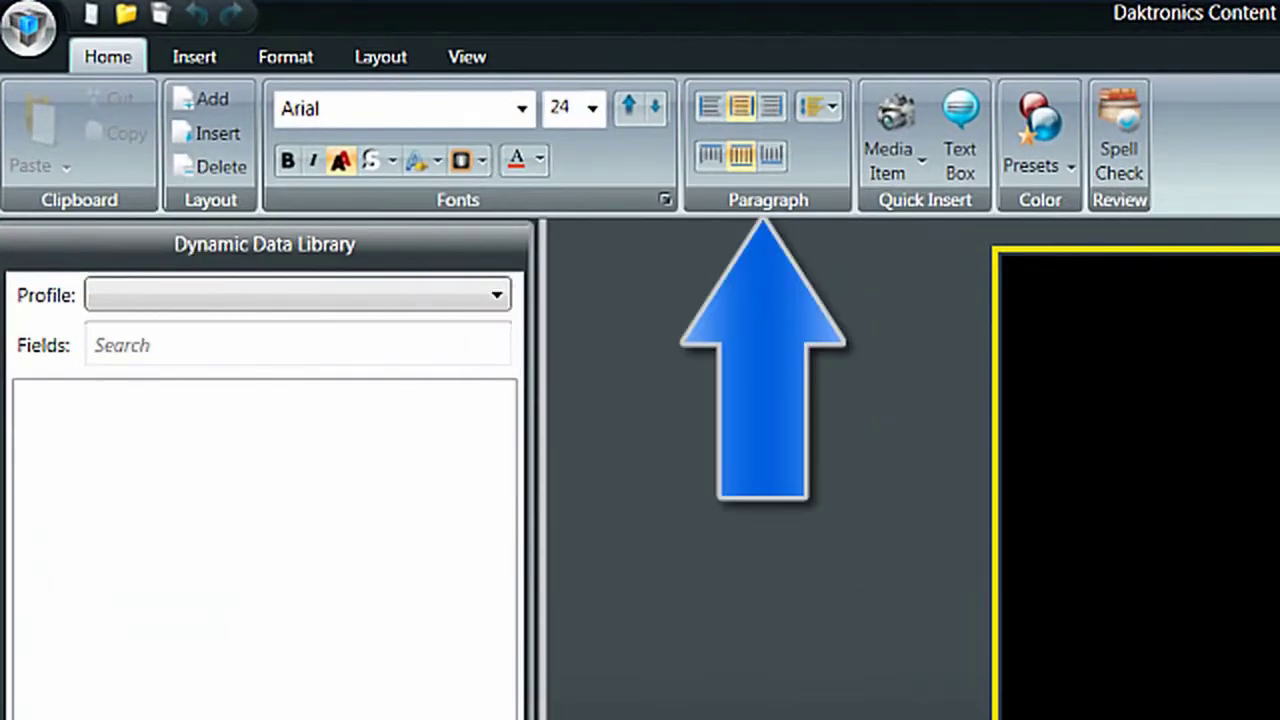
left_click(903, 172)
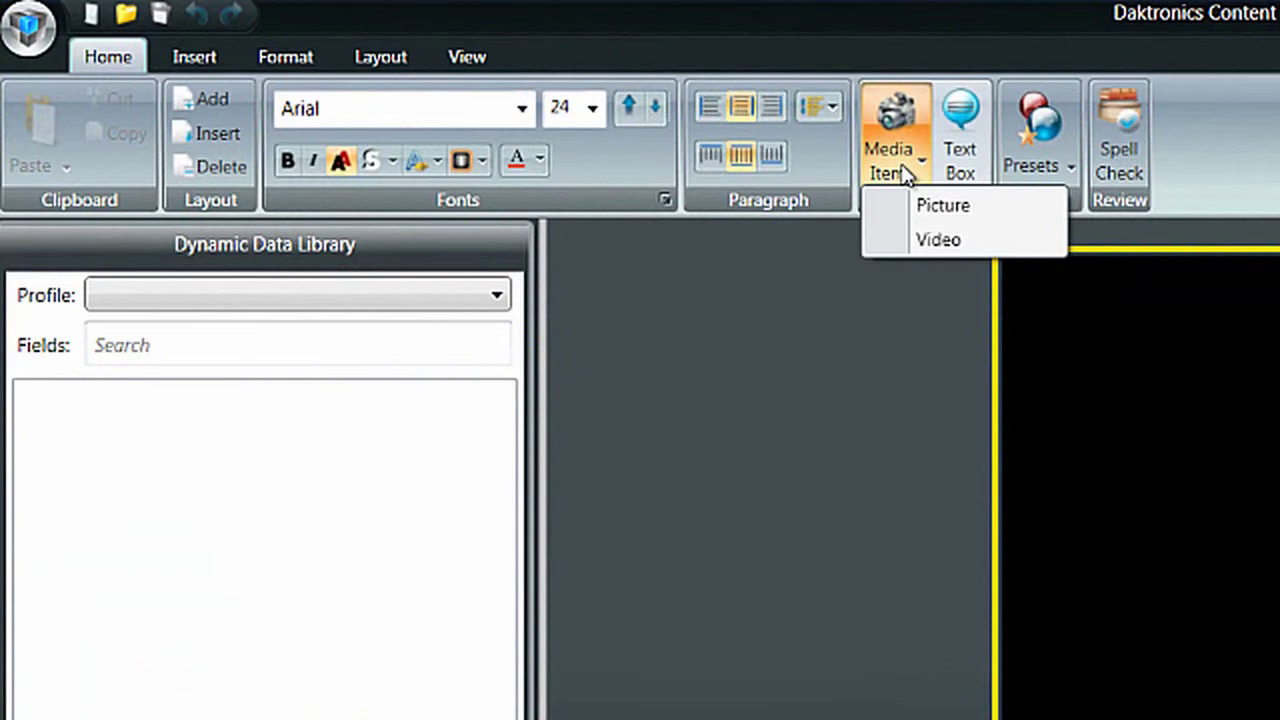
left_click(801, 392)
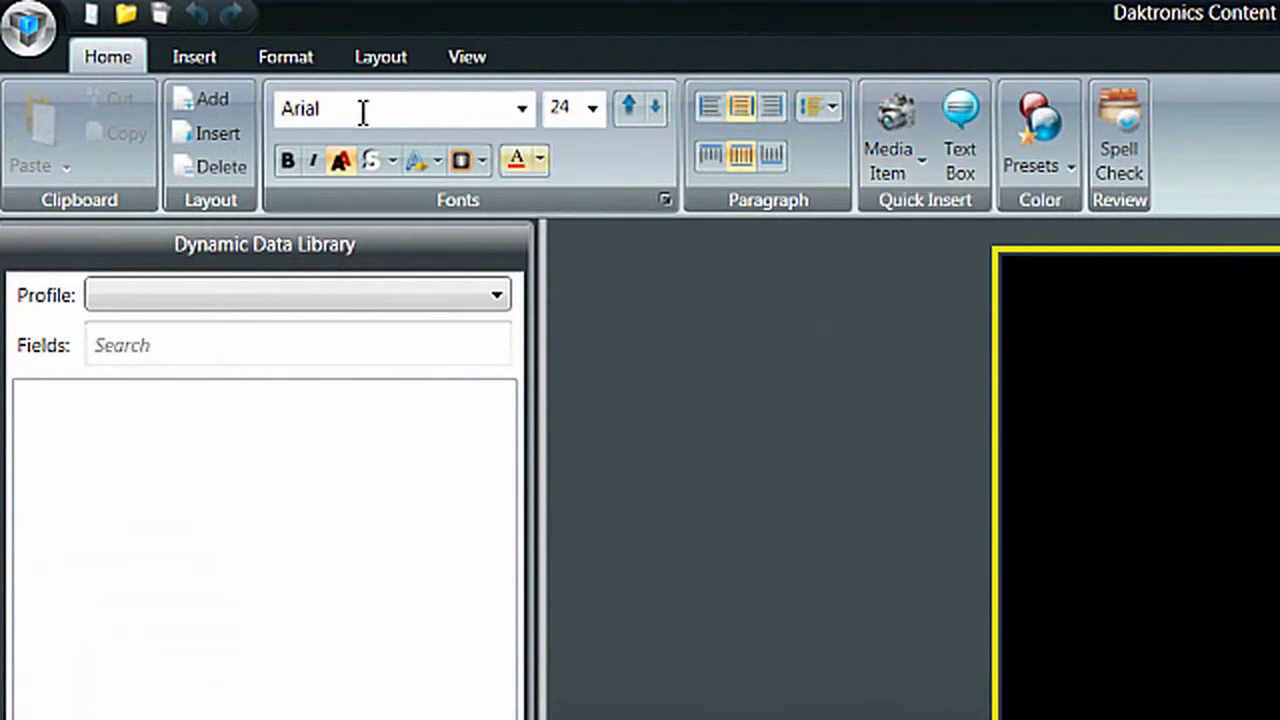
left_click(194, 54)
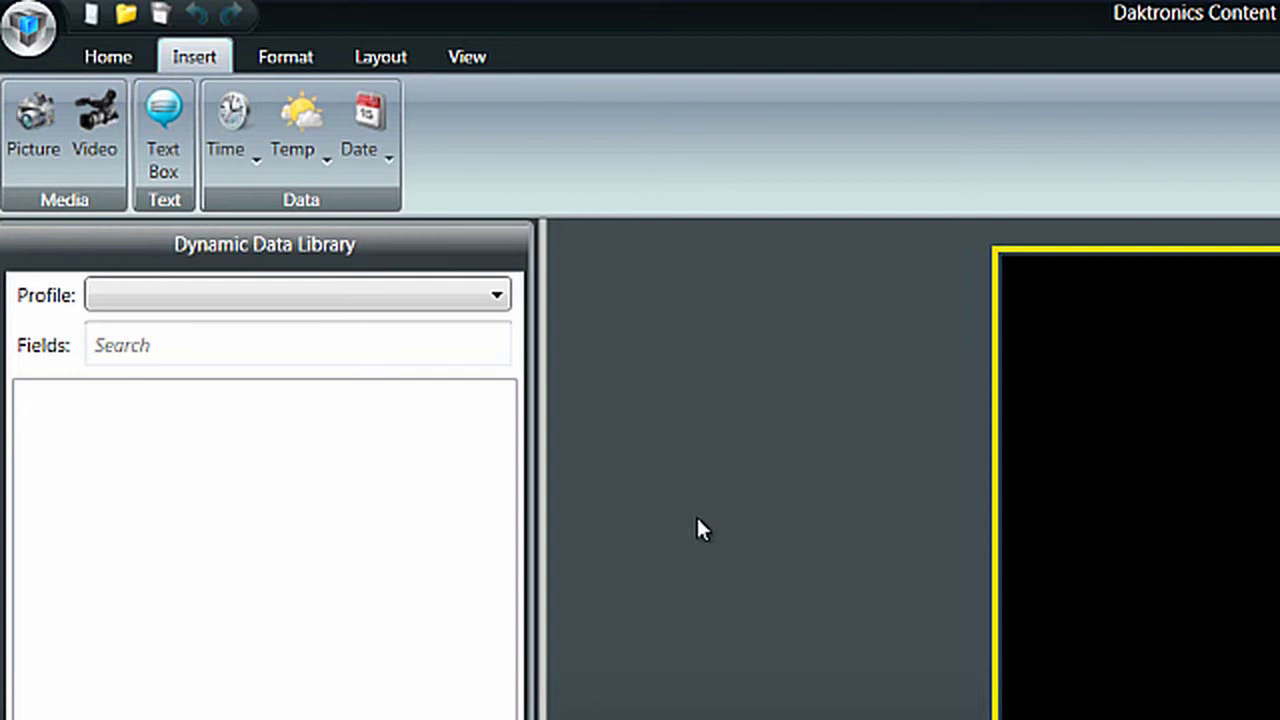
- Tour the Format, Layout and View tabs for fill, transition and zoom options
left_click(295, 60)
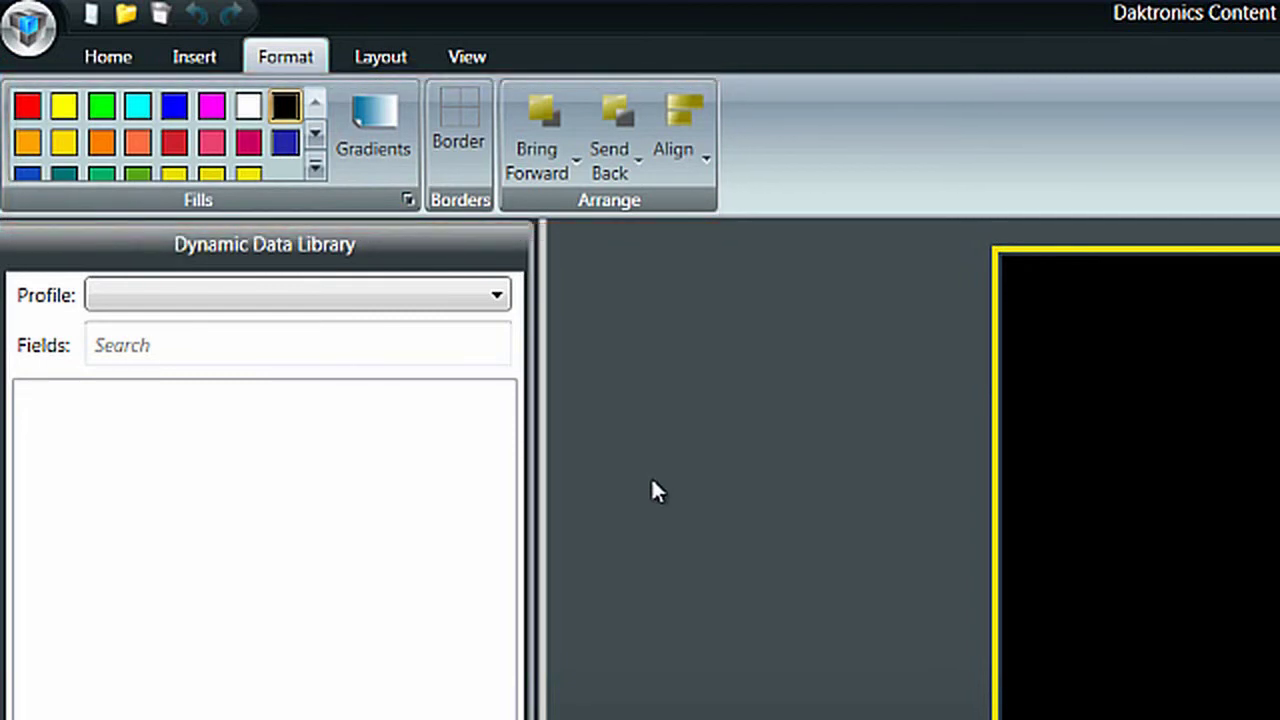
left_click(390, 60)
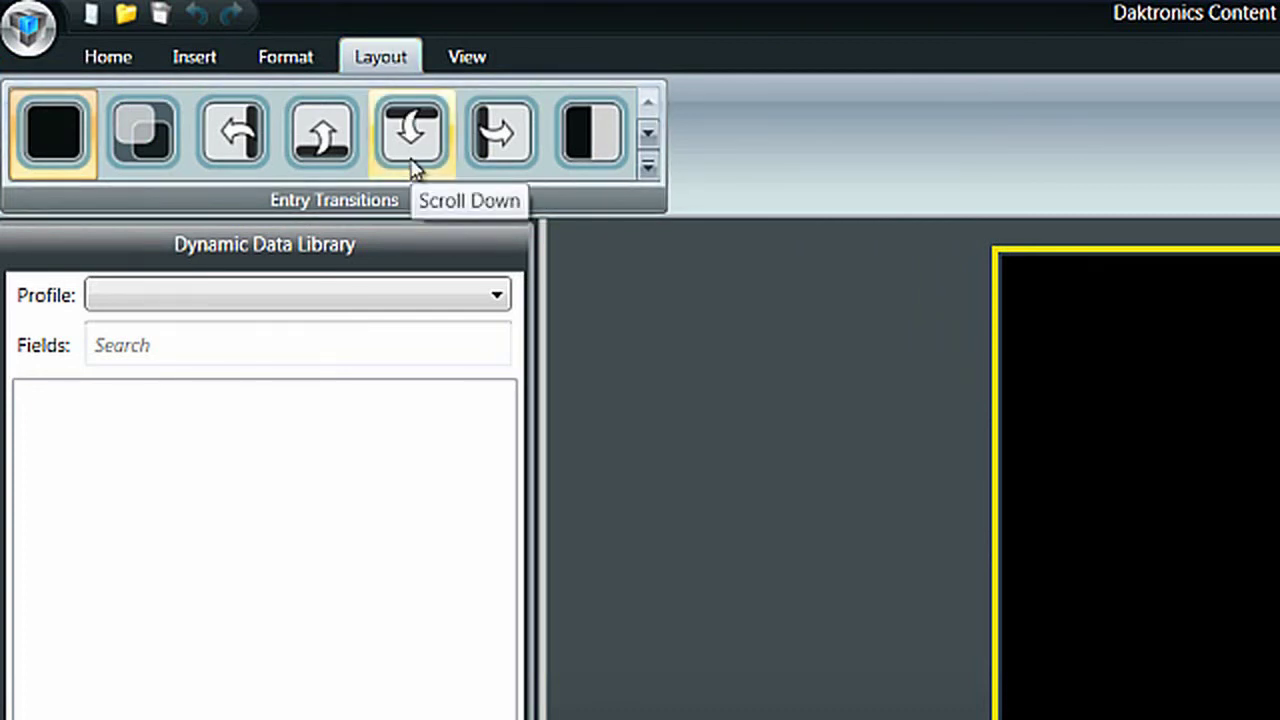
left_click(472, 57)
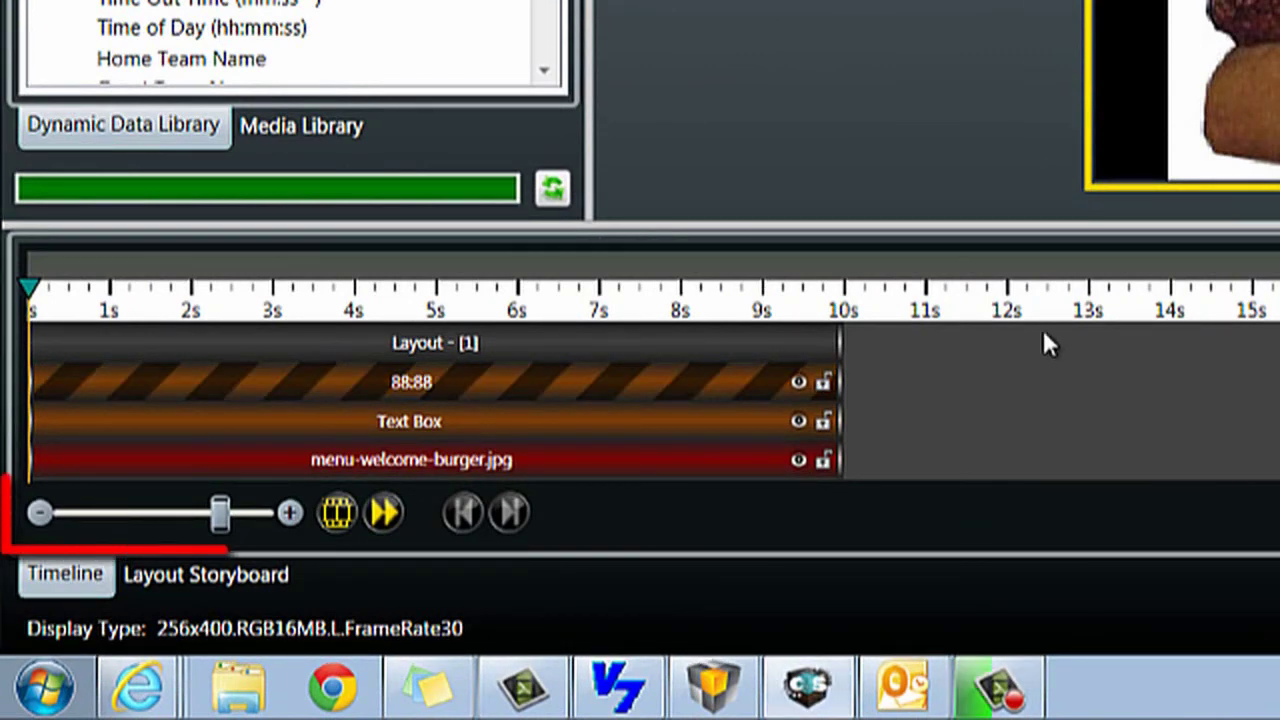
- Zoom the timeline in three steps and switch to the Layout Storyboard view
left_click(290, 513)
left_click(290, 513)
left_click(290, 513)
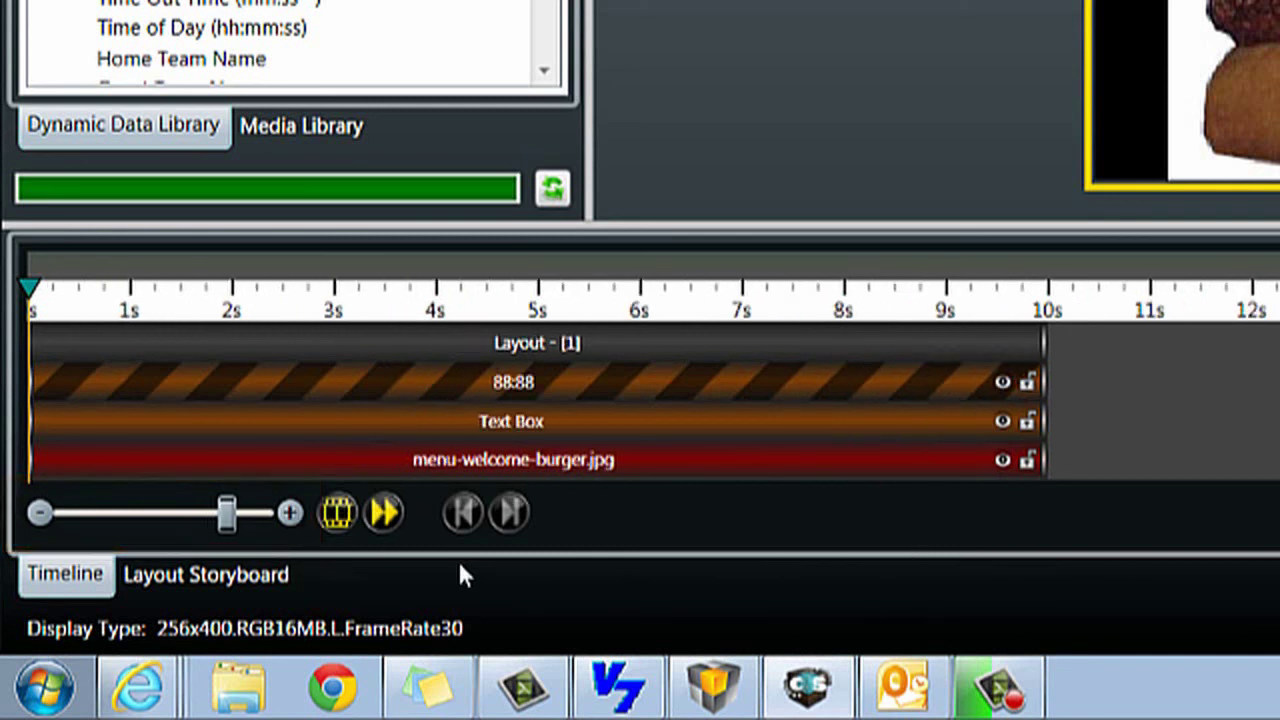
left_click(235, 574)
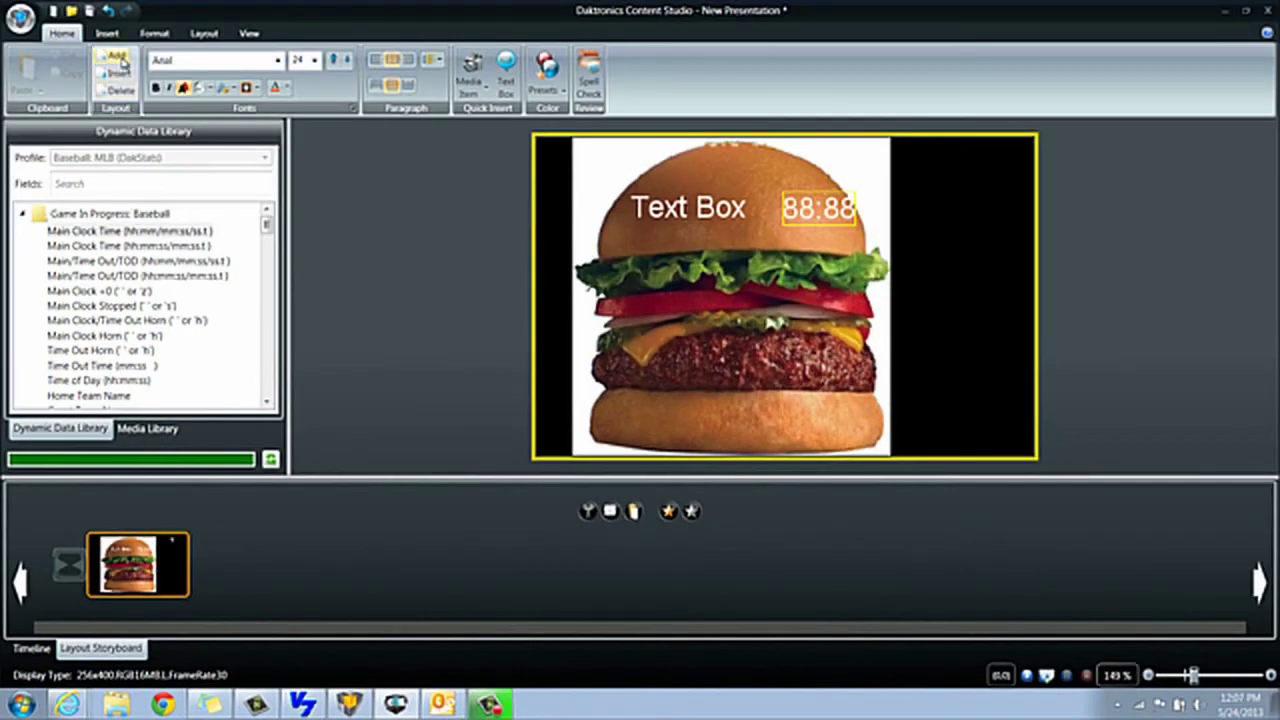
- Add three blank layouts and bring up the transition choices for layout 4
left_click(118, 58)
left_click(118, 58)
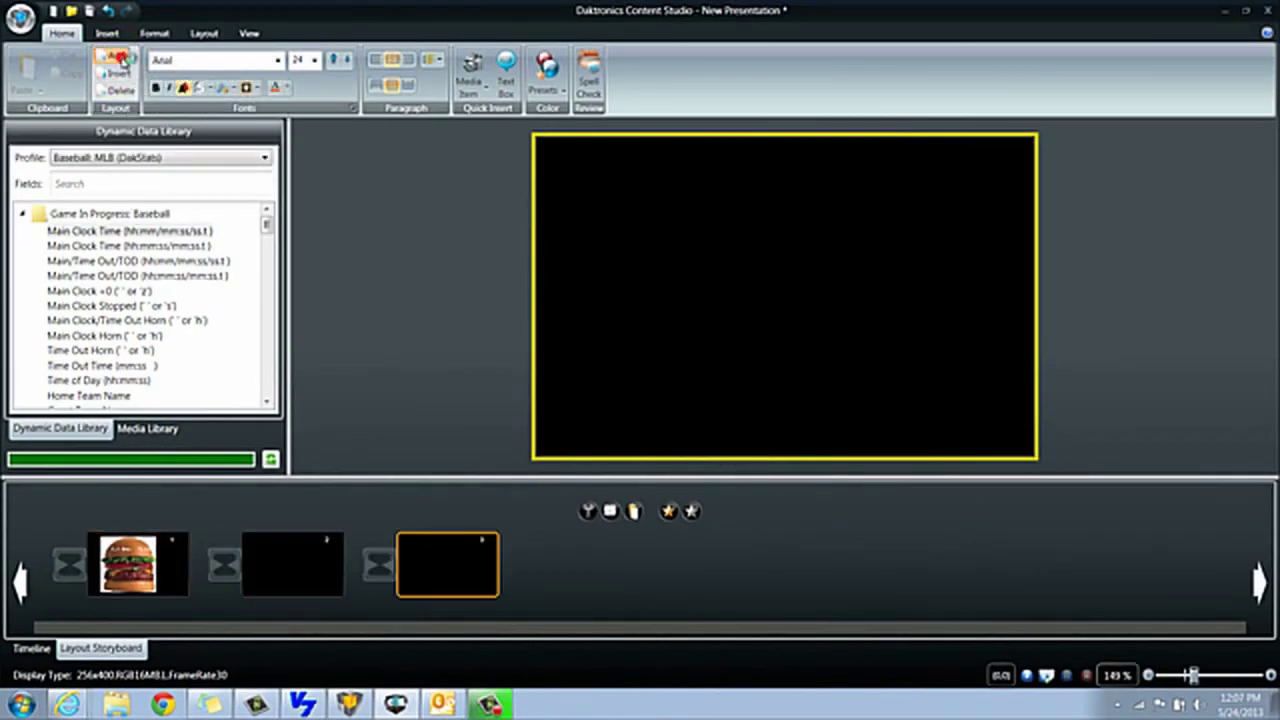
left_click(120, 58)
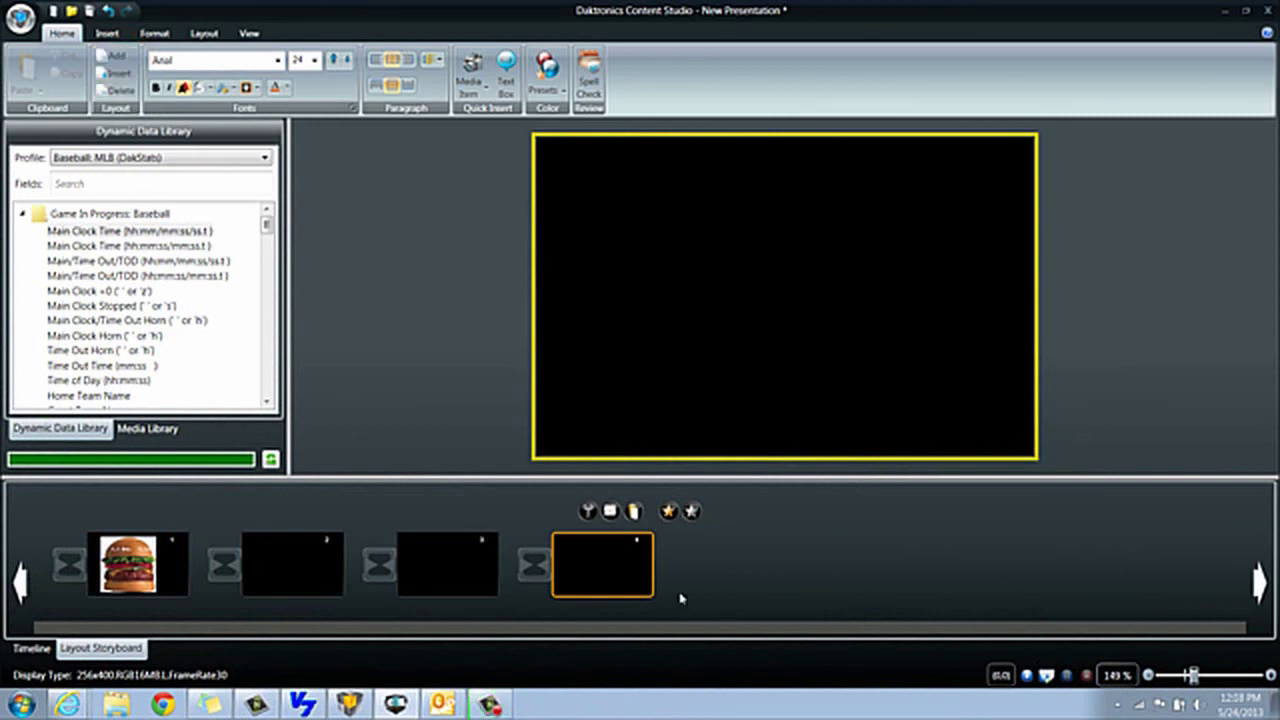
left_click(527, 572)
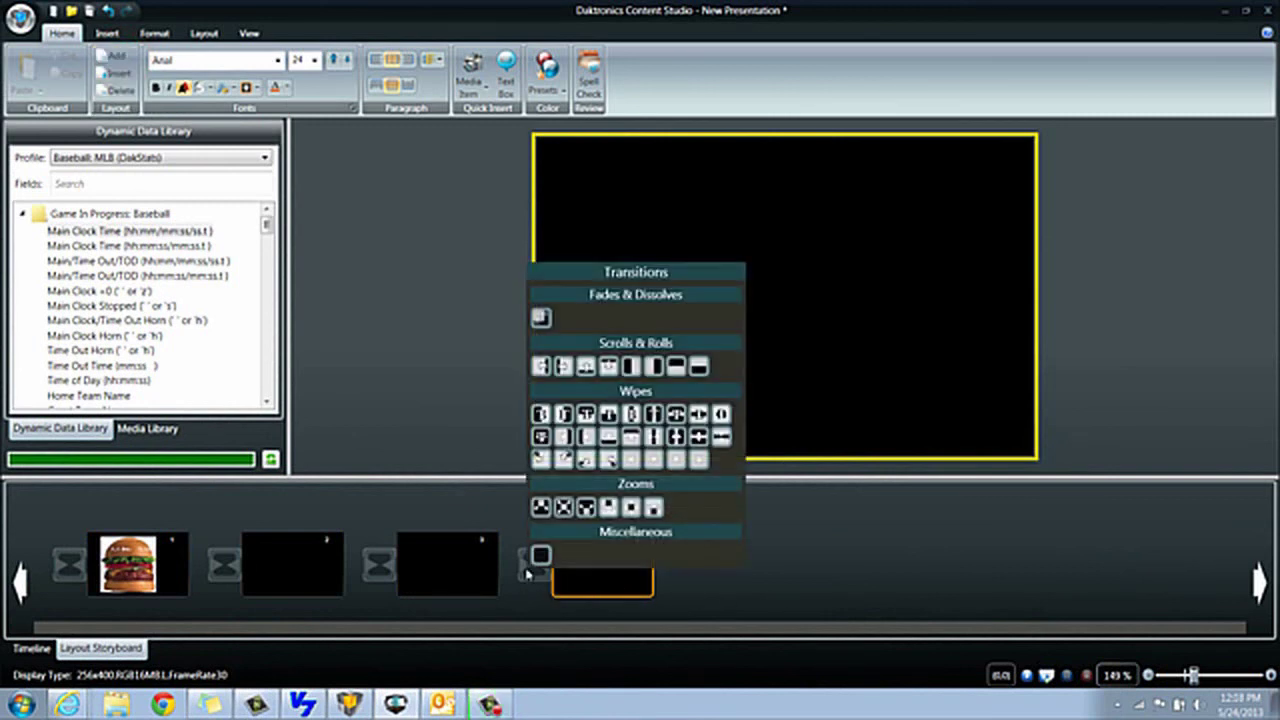